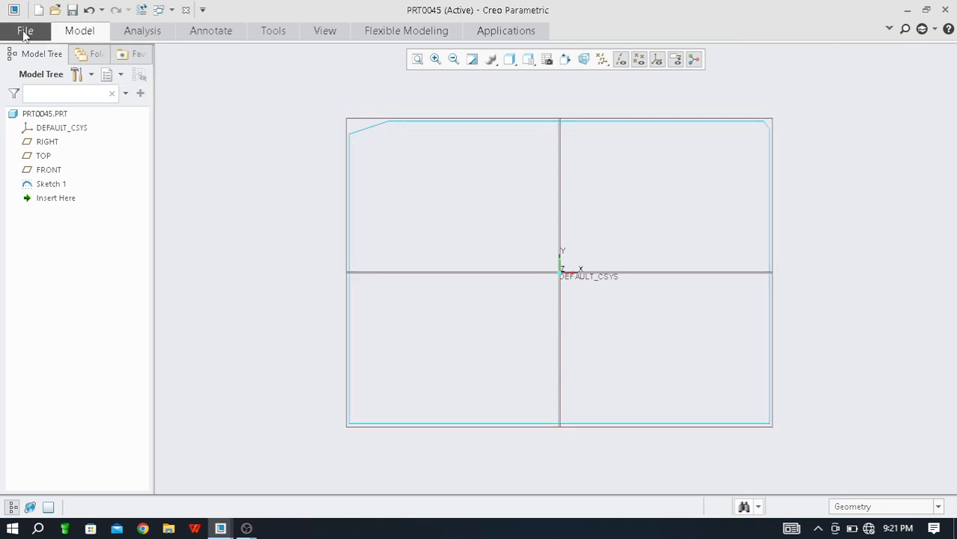
# Create a new solid part named prt0046 without the default template, using the mmns_harn_part template, and maximize its window.
pyautogui.click(26, 32)
pyautogui.click(37, 59)
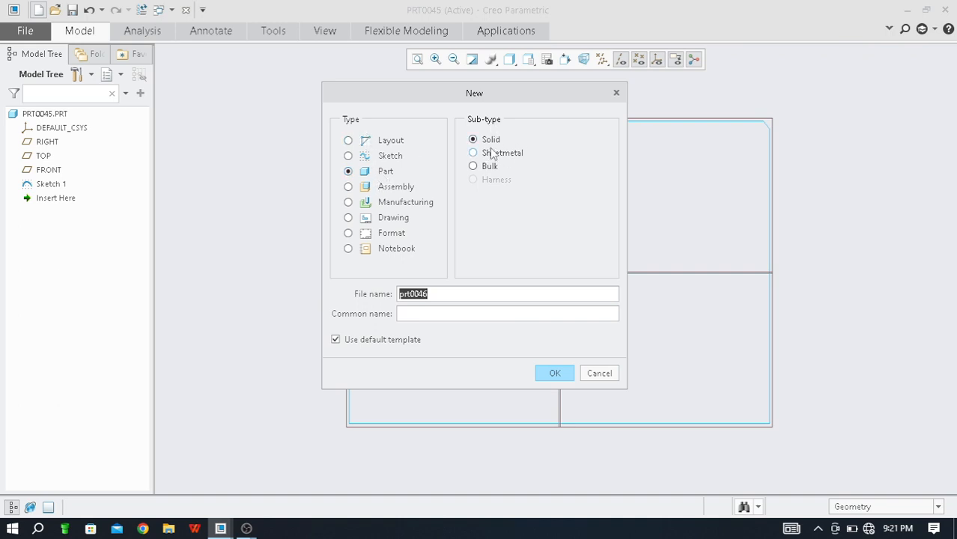
pyautogui.click(337, 341)
pyautogui.click(554, 374)
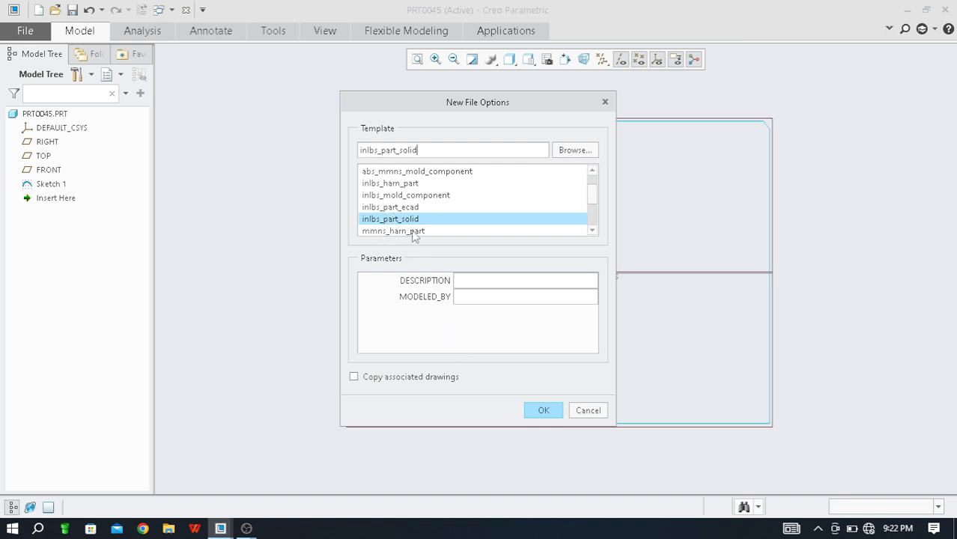
pyautogui.click(401, 232)
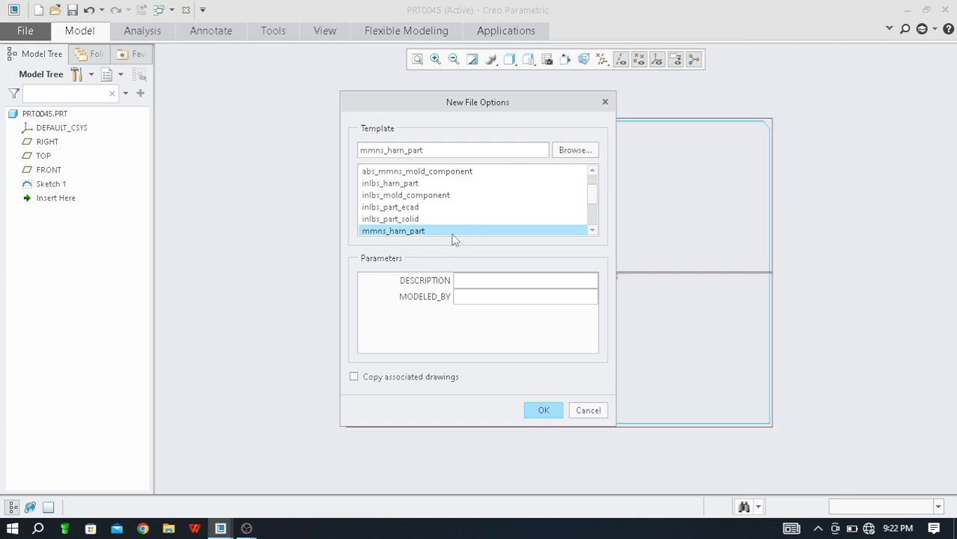
pyautogui.click(546, 409)
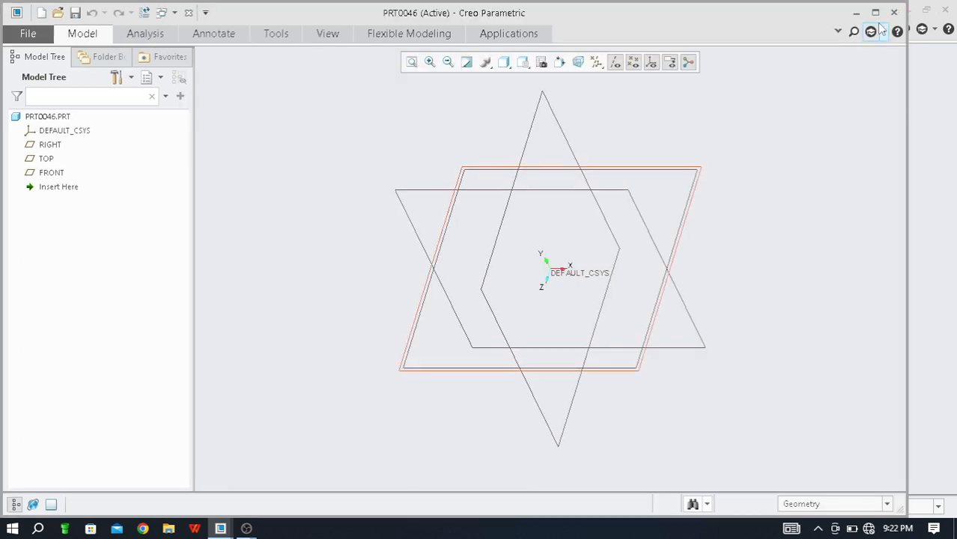
pyautogui.click(874, 12)
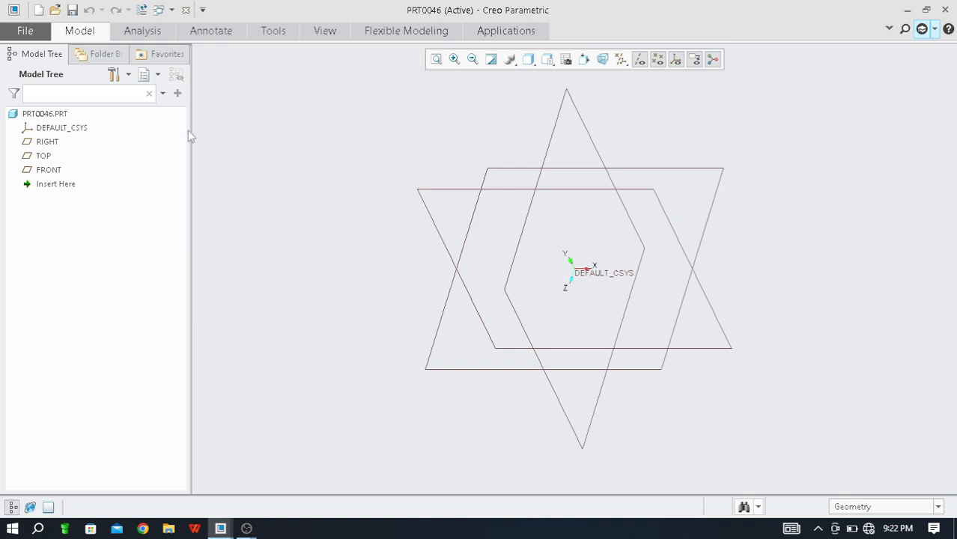
# Start a sketch on the FRONT plane and orient the view parallel to the sketching plane.
pyautogui.click(57, 173)
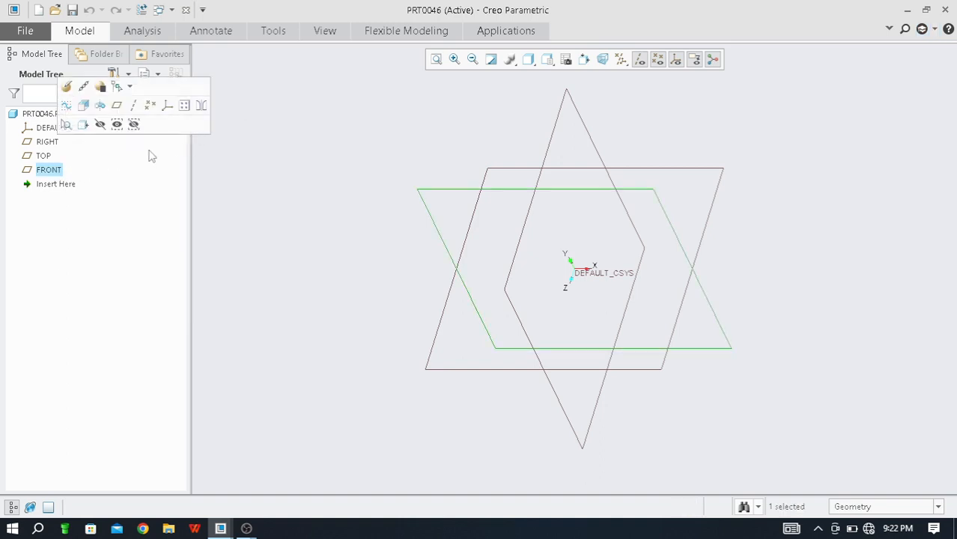
pyautogui.click(83, 31)
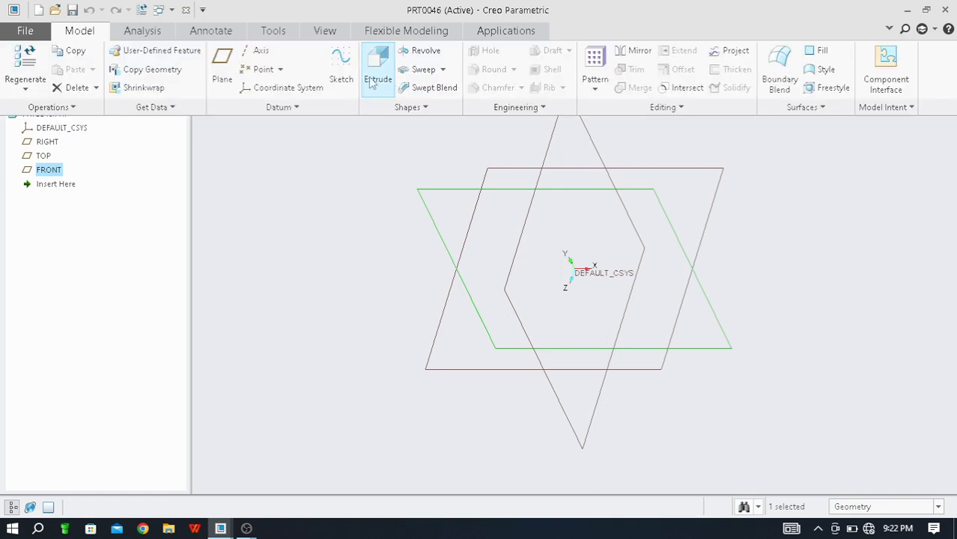
pyautogui.click(342, 65)
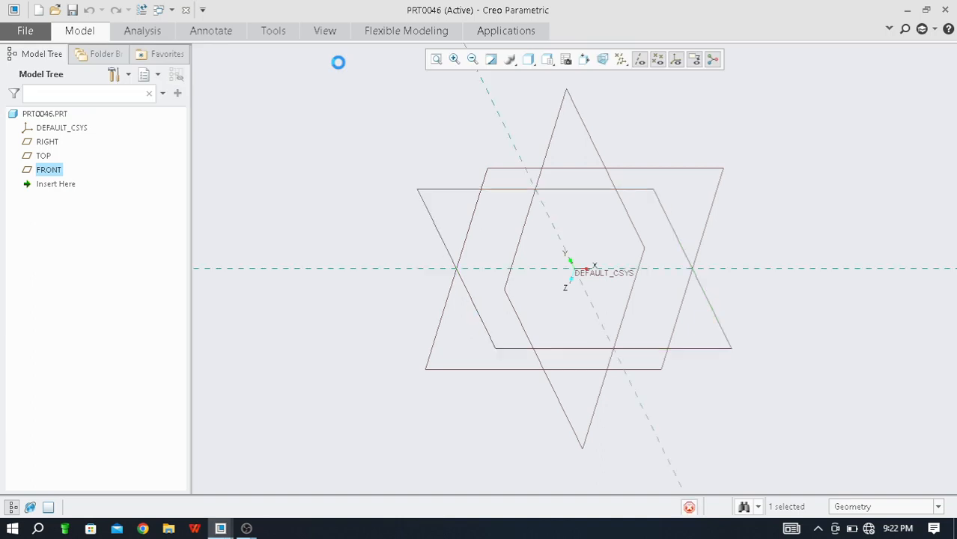
pyautogui.click(639, 59)
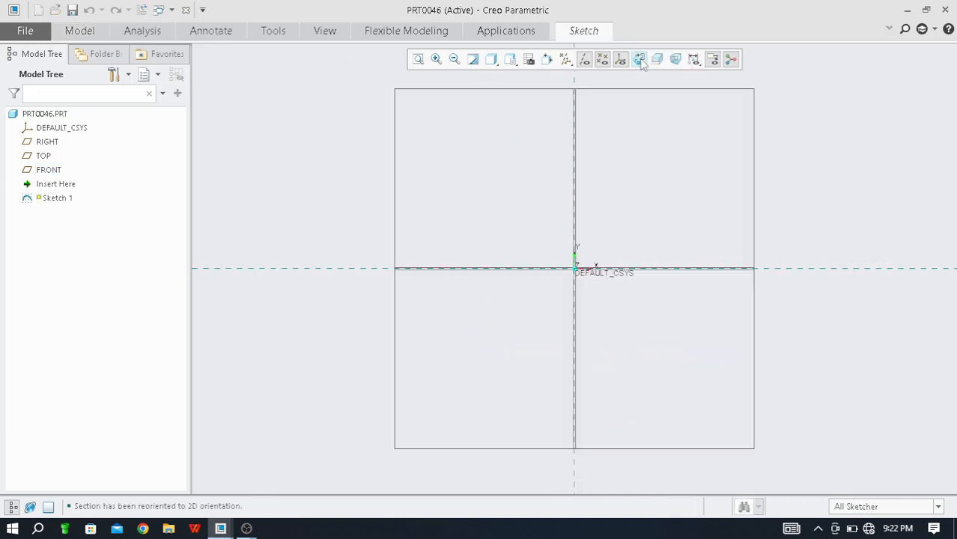
pyautogui.click(583, 31)
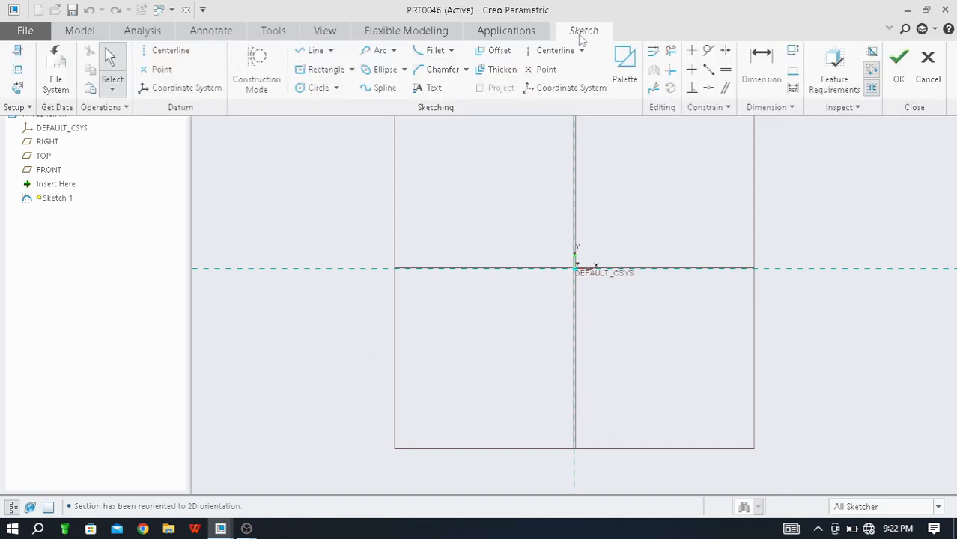
pyautogui.click(466, 70)
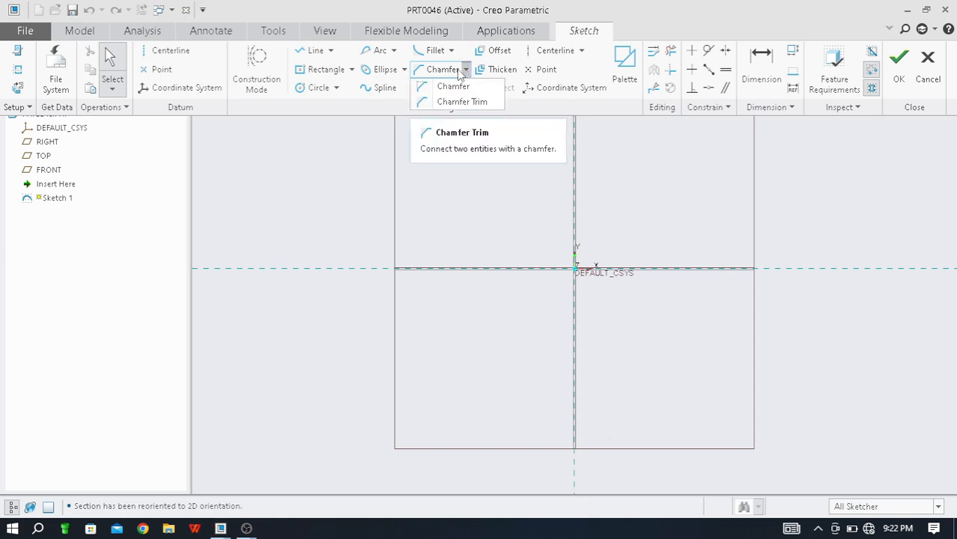
pyautogui.click(421, 148)
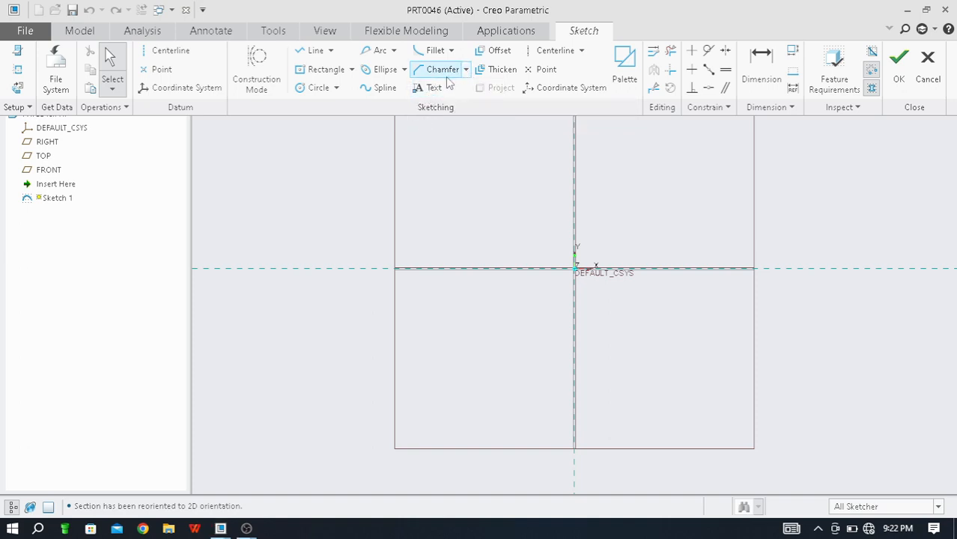
pyautogui.click(351, 69)
pyautogui.click(348, 117)
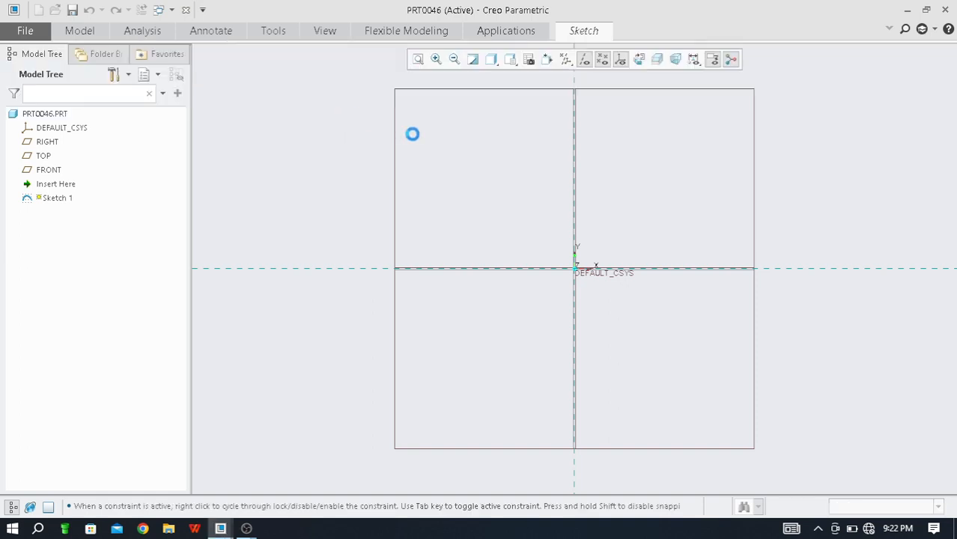
pyautogui.click(574, 268)
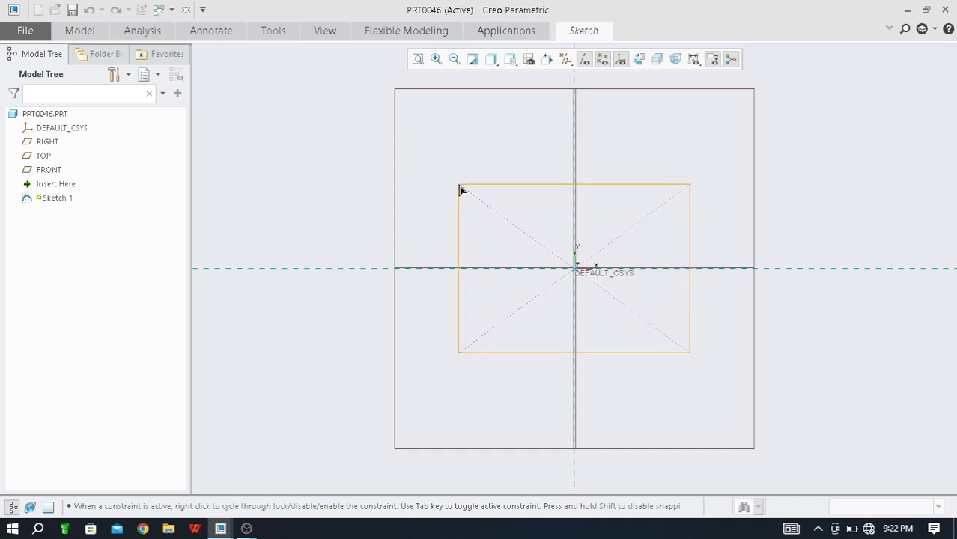
pyautogui.click(458, 185)
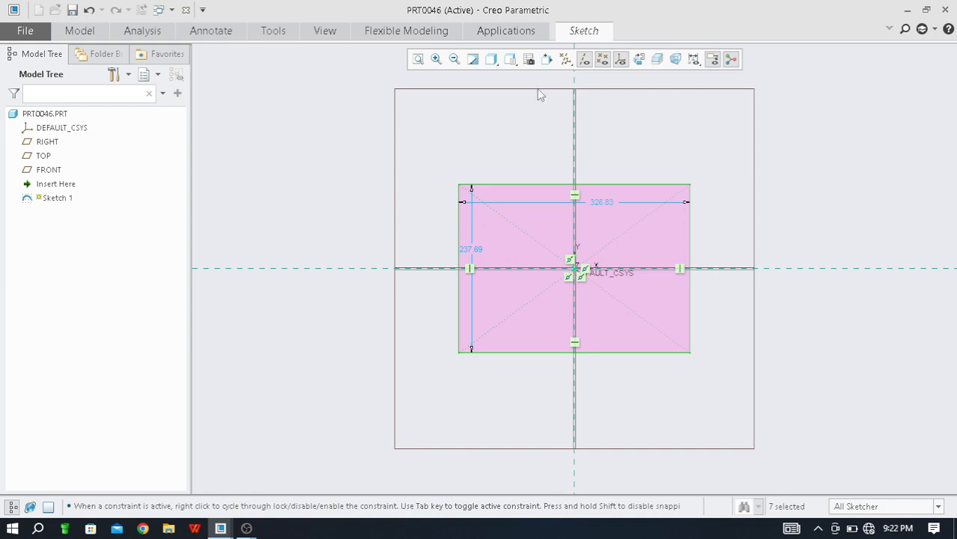
pyautogui.hotkey('ctrl', 'z')
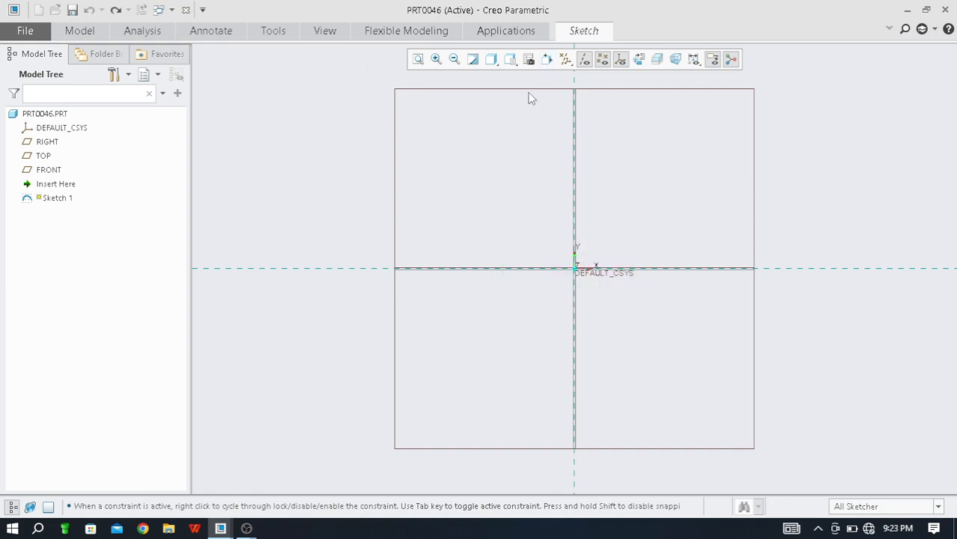
# Sketch a center rectangle about 396 mm wide and 263 mm high, centered on the coordinate system origin.
pyautogui.click(603, 37)
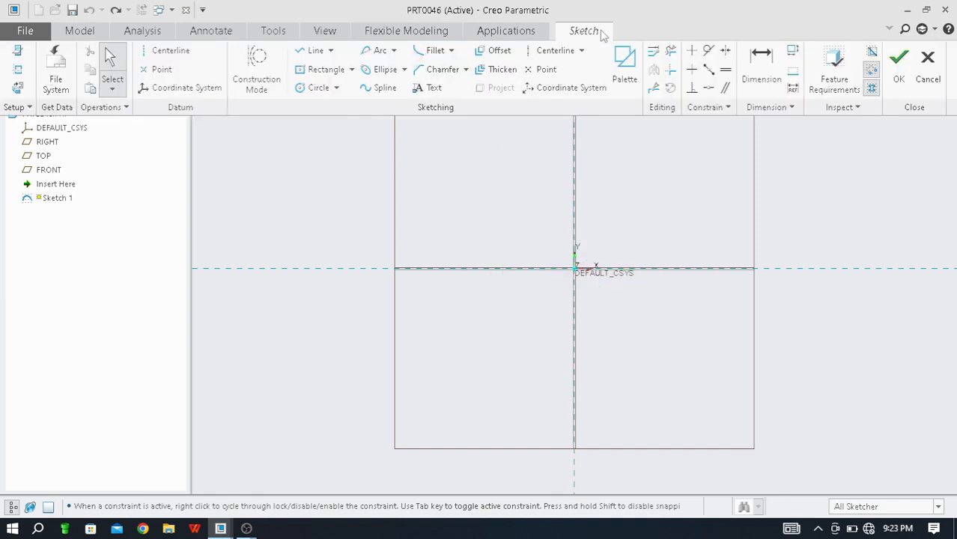
pyautogui.click(350, 69)
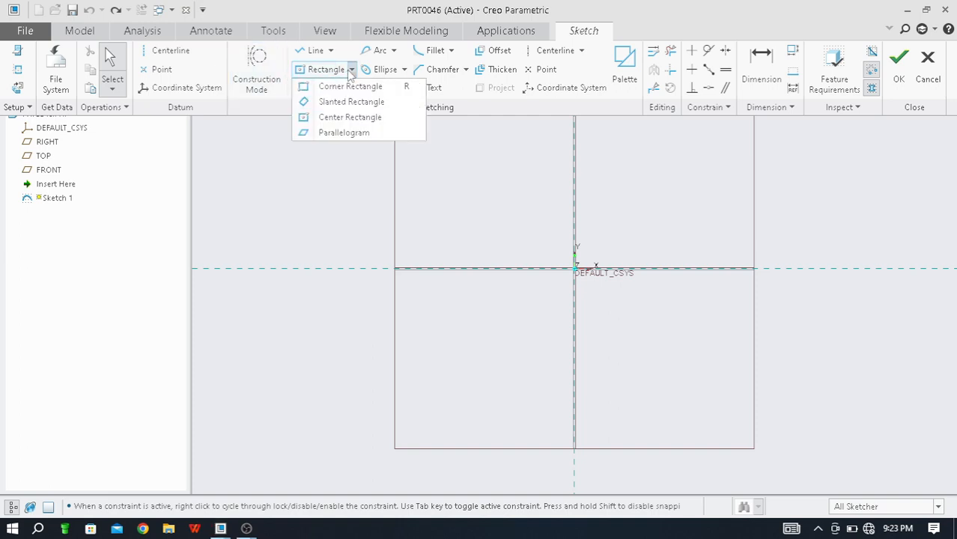
pyautogui.click(351, 116)
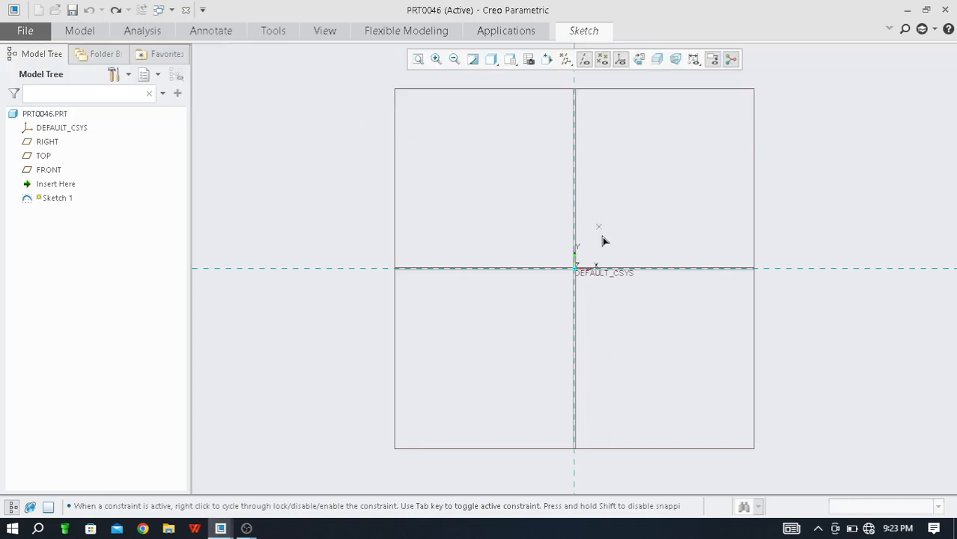
pyautogui.click(574, 268)
pyautogui.click(420, 212)
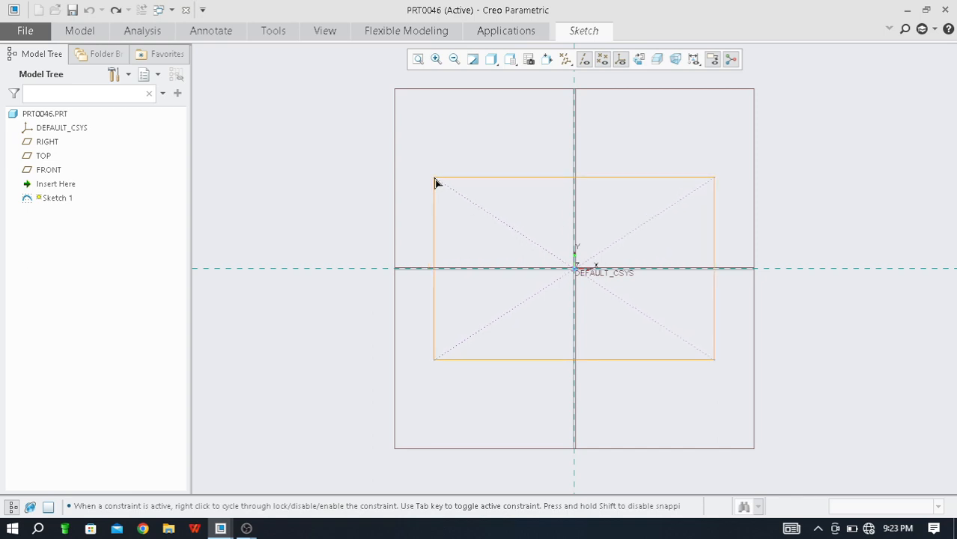
pyautogui.click(433, 176)
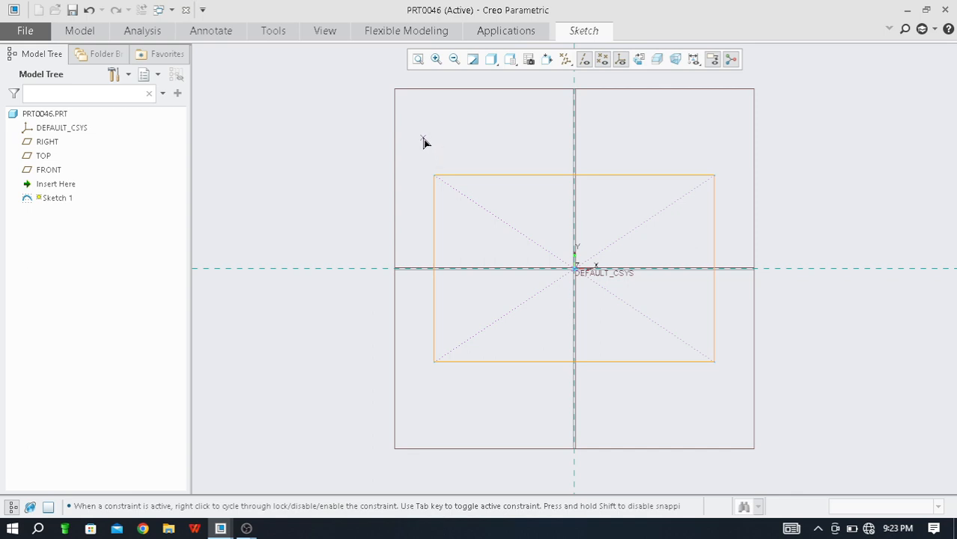
pyautogui.middleClick(422, 140)
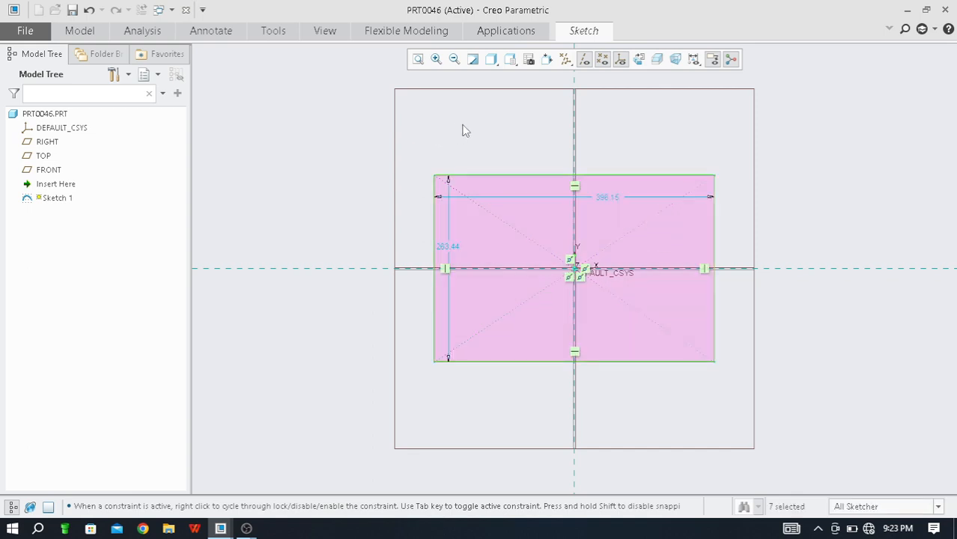
# Add a chamfer with construction lines at the rectangle's upper-left corner, about 38 mm horizontally by 17 mm vertically.
pyautogui.click(582, 35)
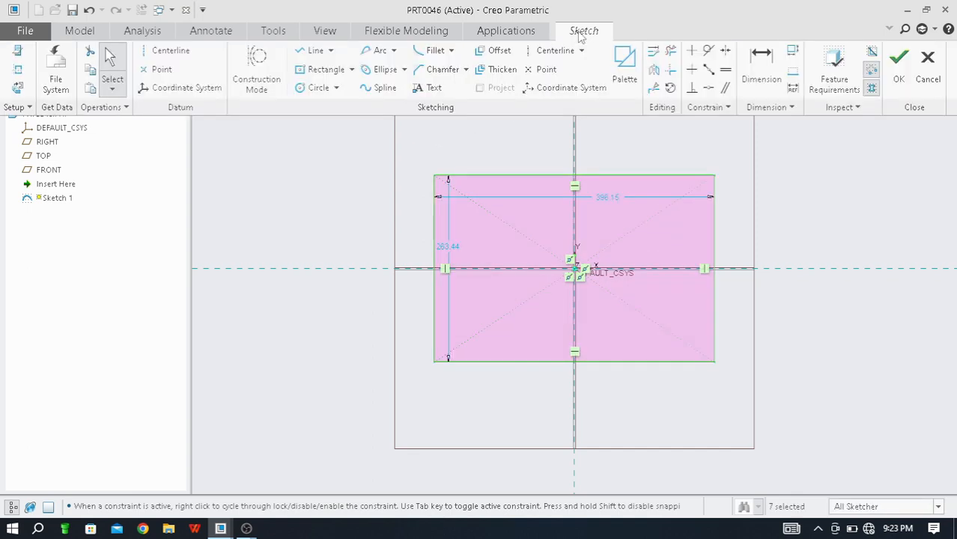
pyautogui.click(466, 70)
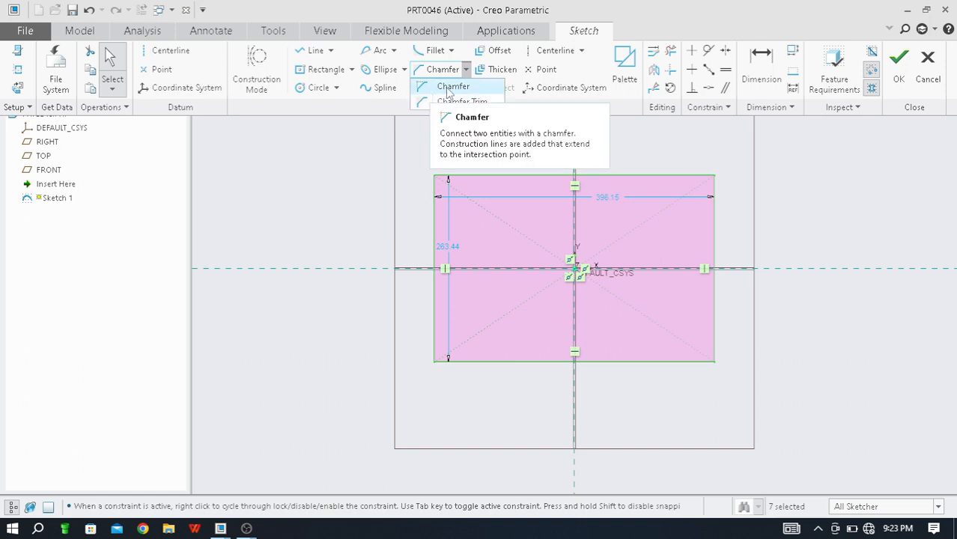
pyautogui.click(454, 87)
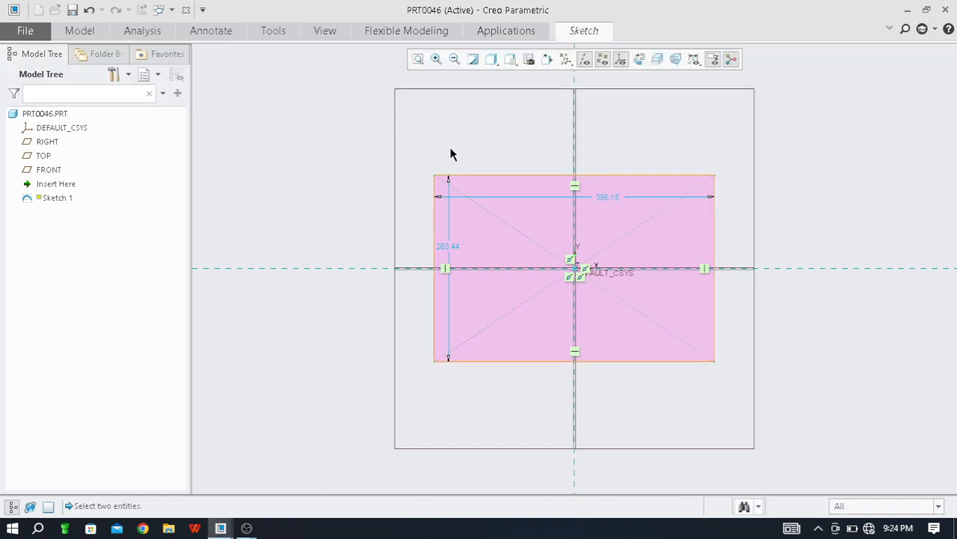
pyautogui.click(433, 187)
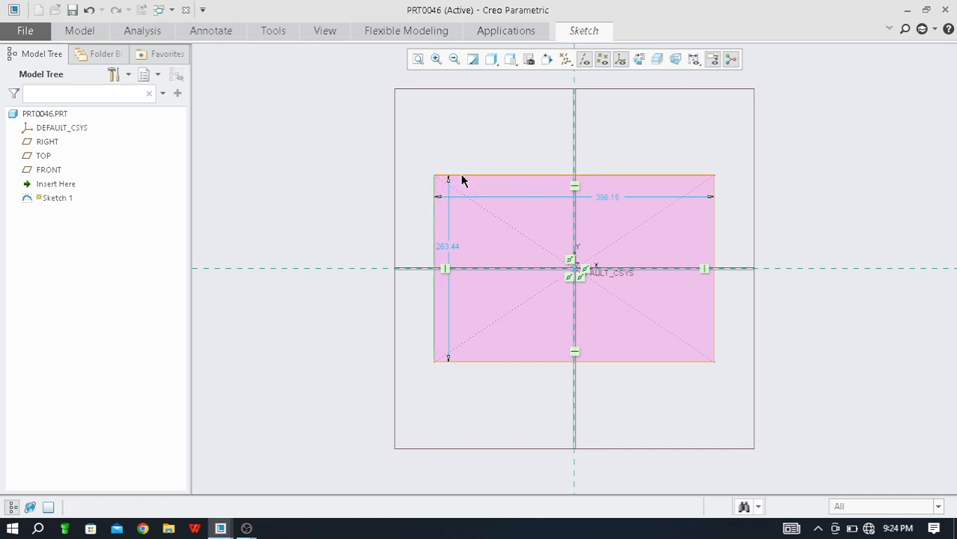
pyautogui.click(462, 177)
pyautogui.scroll(-3, 459, 180)
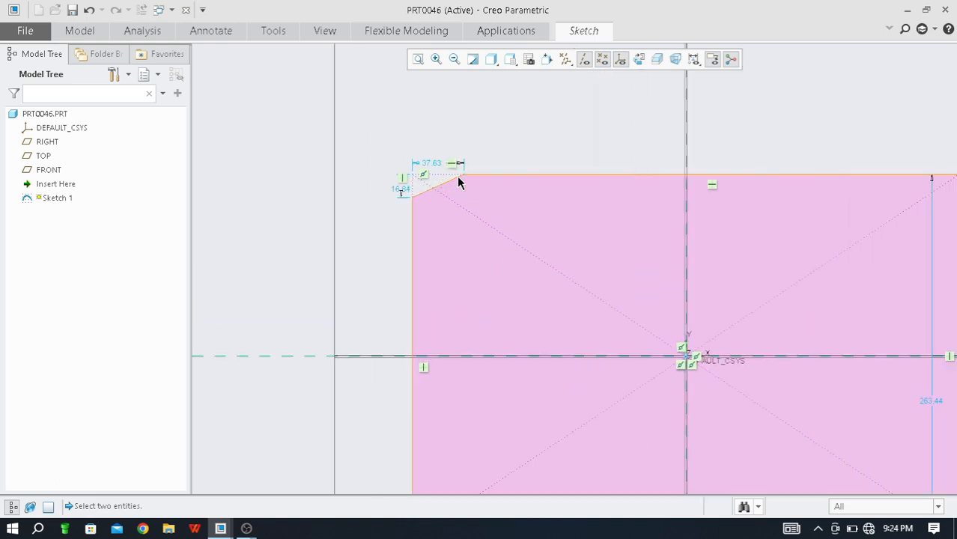
pyautogui.scroll(-3, 459, 182)
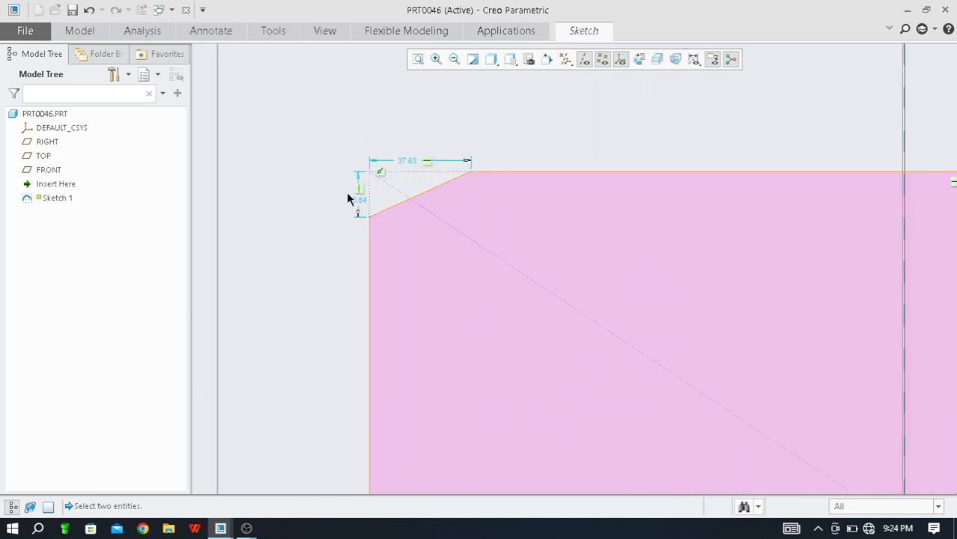
pyautogui.scroll(-3, 437, 180)
pyautogui.scroll(4, 365, 189)
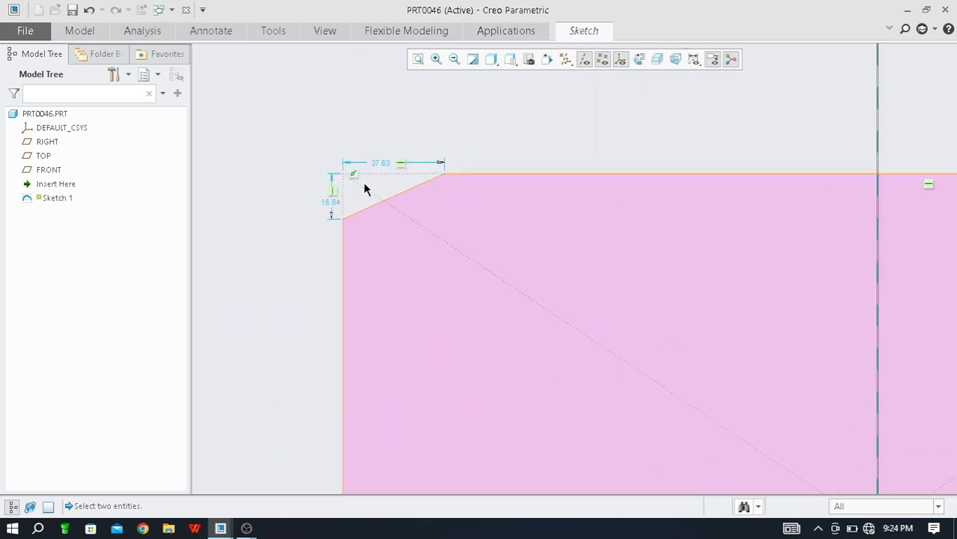
pyautogui.middleClick(301, 206)
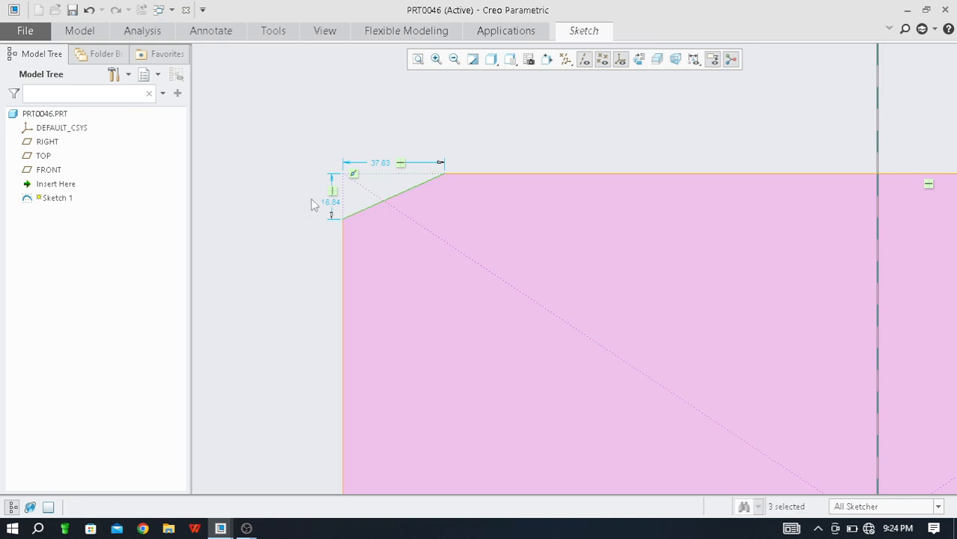
# Set the upper-left corner chamfer's vertical length to 20 mm and its horizontal length to 40 mm.
pyautogui.doubleClick(331, 203)
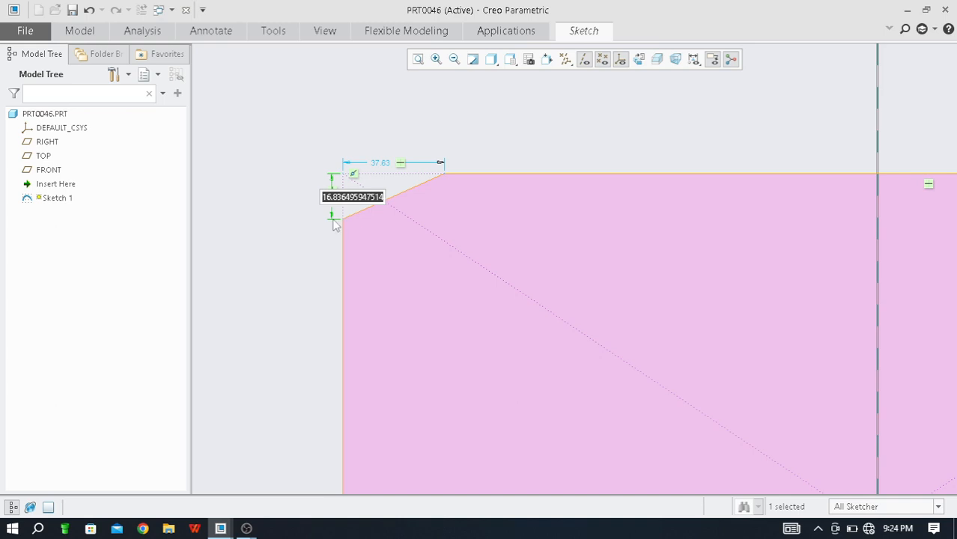
pyautogui.write('20')
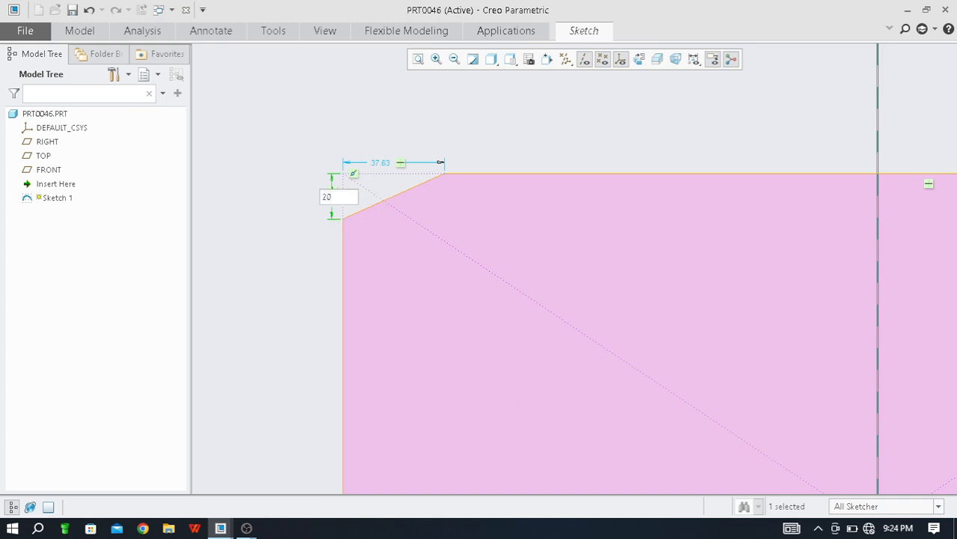
pyautogui.press('Return')
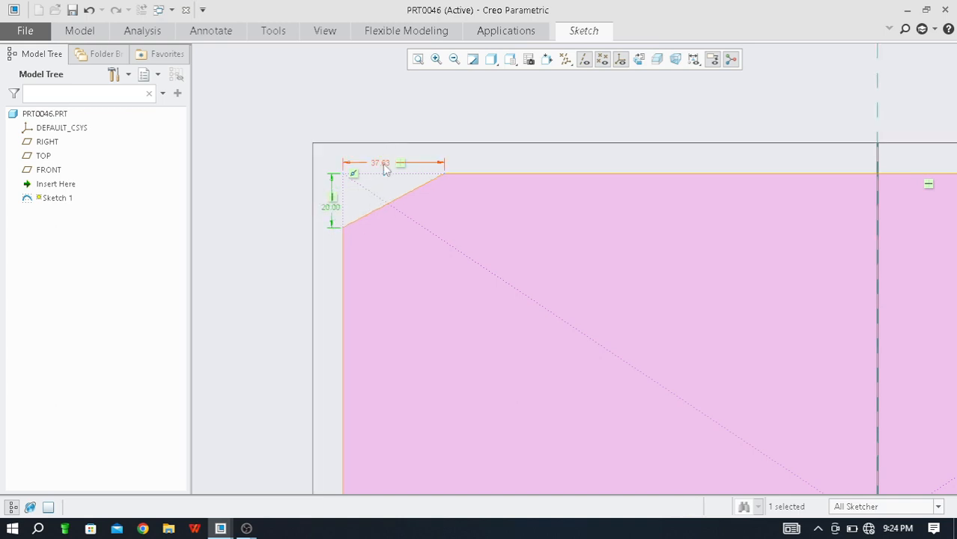
pyautogui.doubleClick(384, 164)
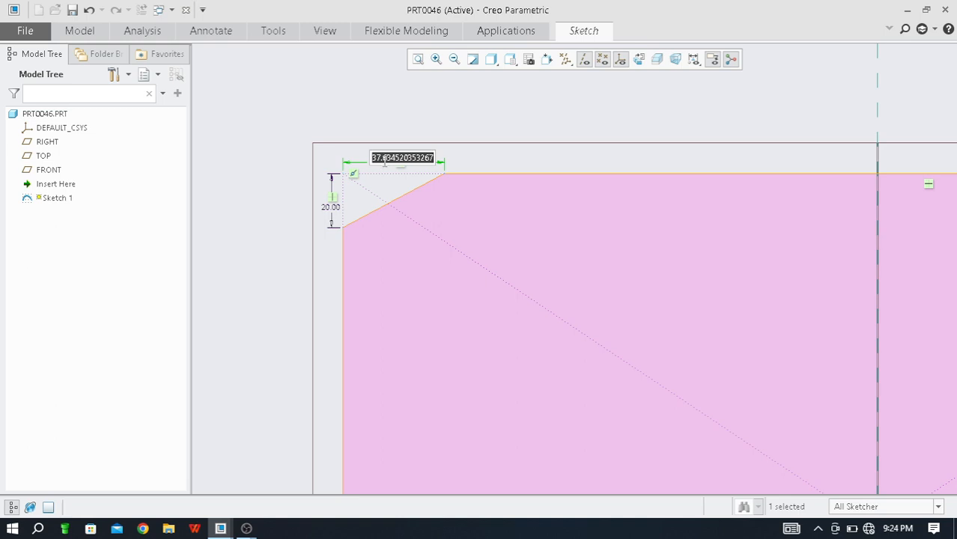
pyautogui.write('4')
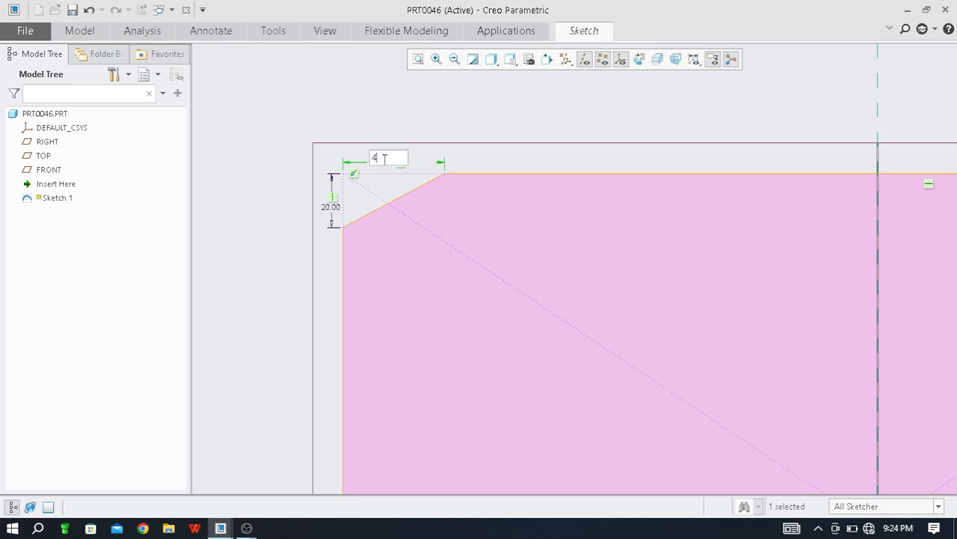
pyautogui.write('0')
pyautogui.press('Return')
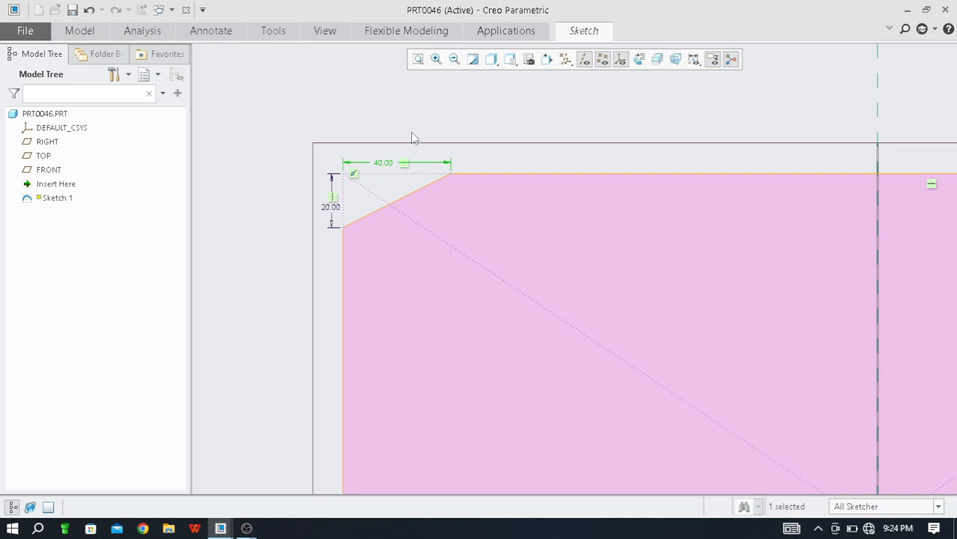
pyautogui.scroll(1, 444, 192)
pyautogui.scroll(1, 445, 195)
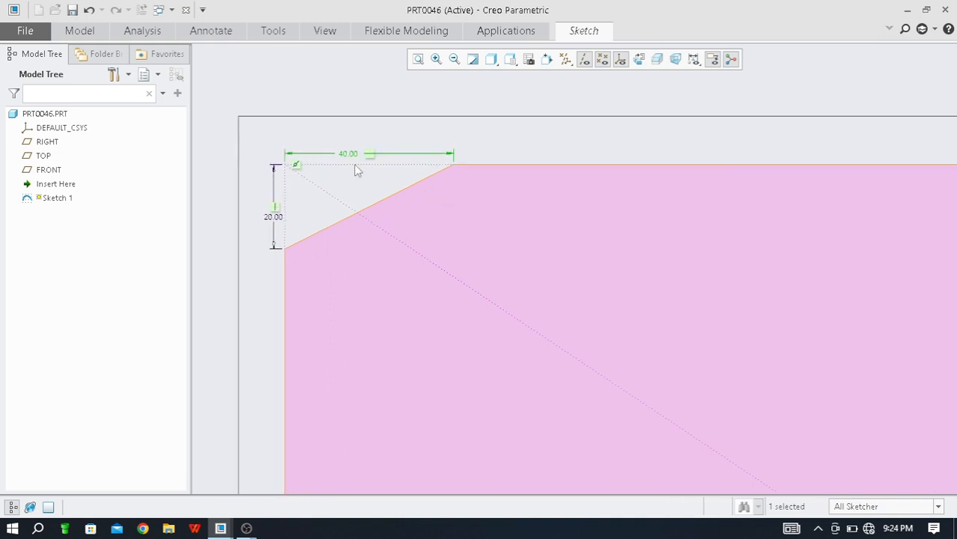
pyautogui.scroll(-2, 345, 171)
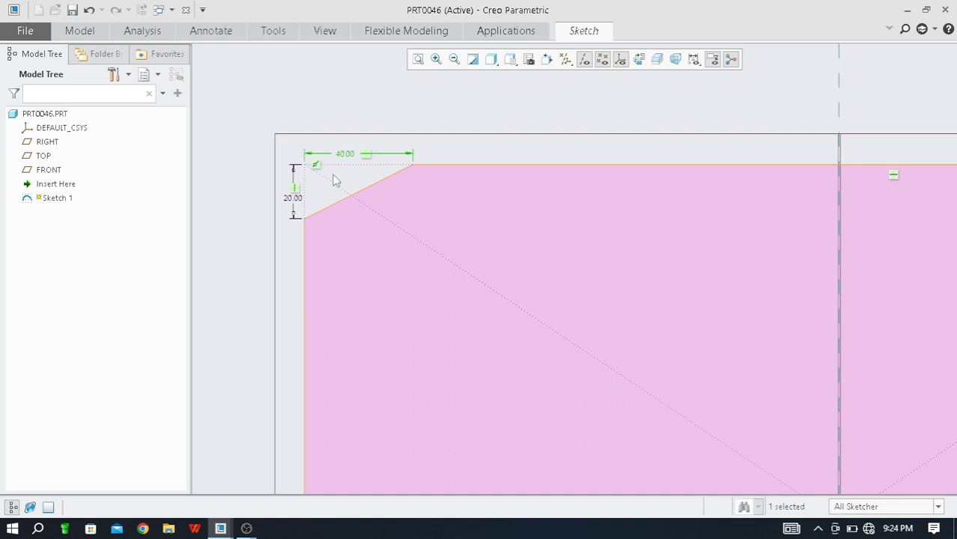
pyautogui.scroll(2, 307, 176)
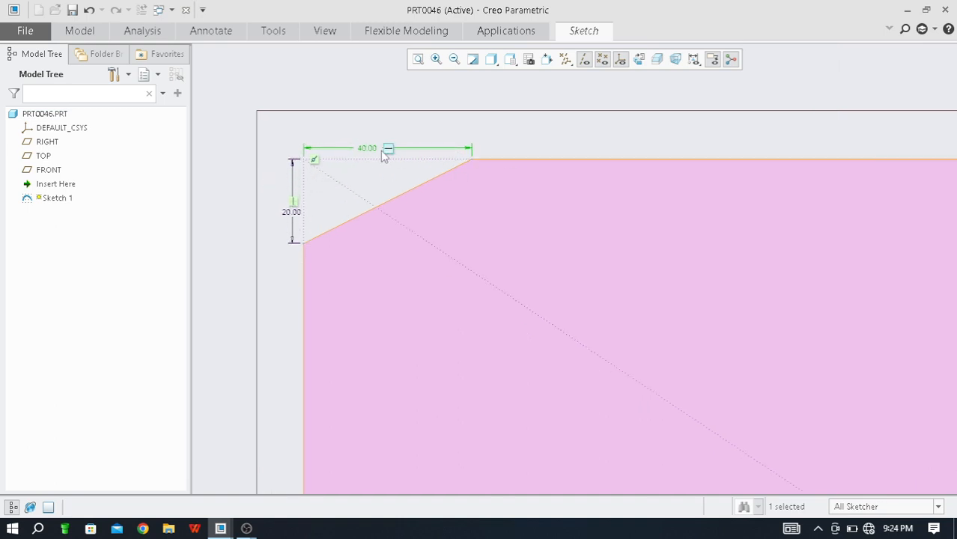
pyautogui.scroll(2, 289, 174)
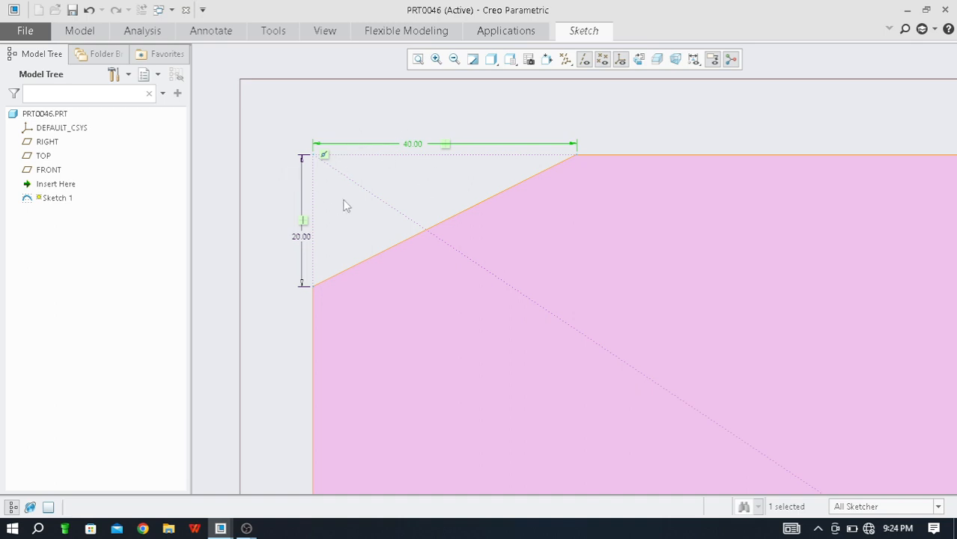
pyautogui.scroll(-2, 336, 203)
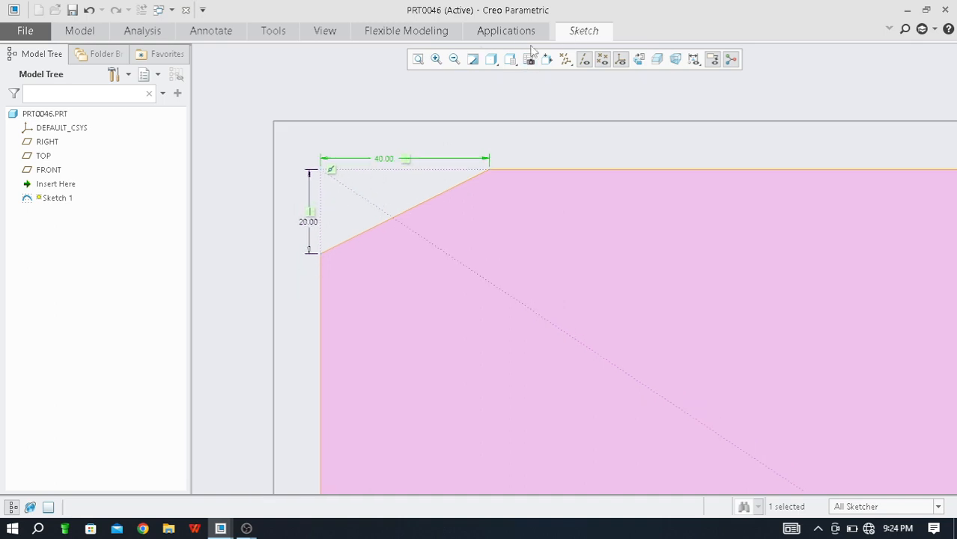
# Add a Chamfer Trim at the rectangle's upper-right corner, leaving the top edge about 344 mm and the right edge about 244 mm long.
pyautogui.click(583, 34)
pyautogui.click(465, 69)
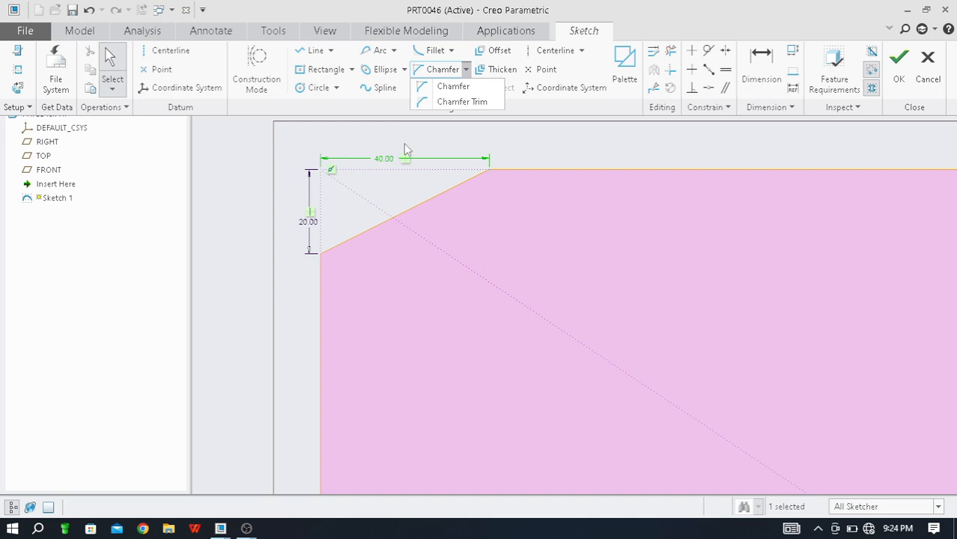
pyautogui.click(455, 102)
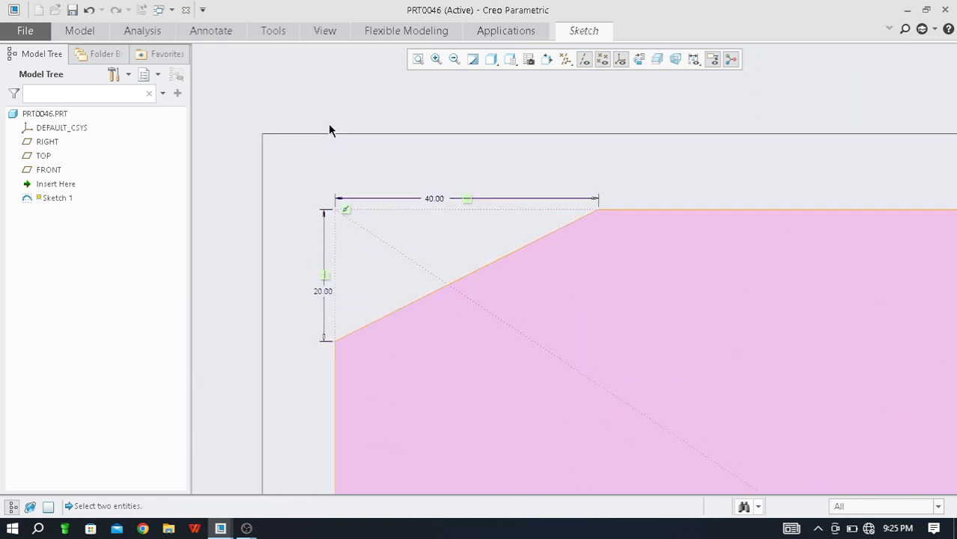
pyautogui.scroll(-5, 330, 131)
pyautogui.scroll(3, 672, 133)
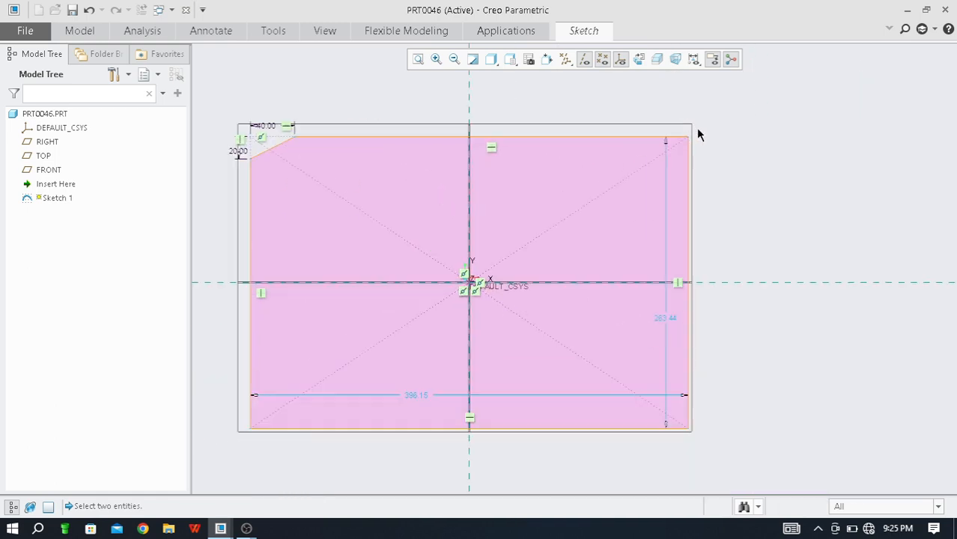
pyautogui.click(685, 165)
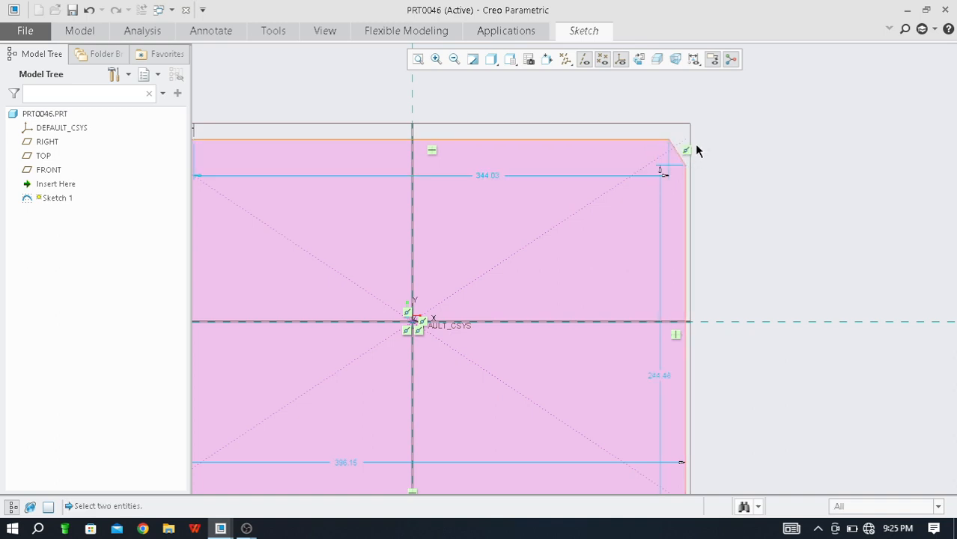
pyautogui.scroll(3, 683, 150)
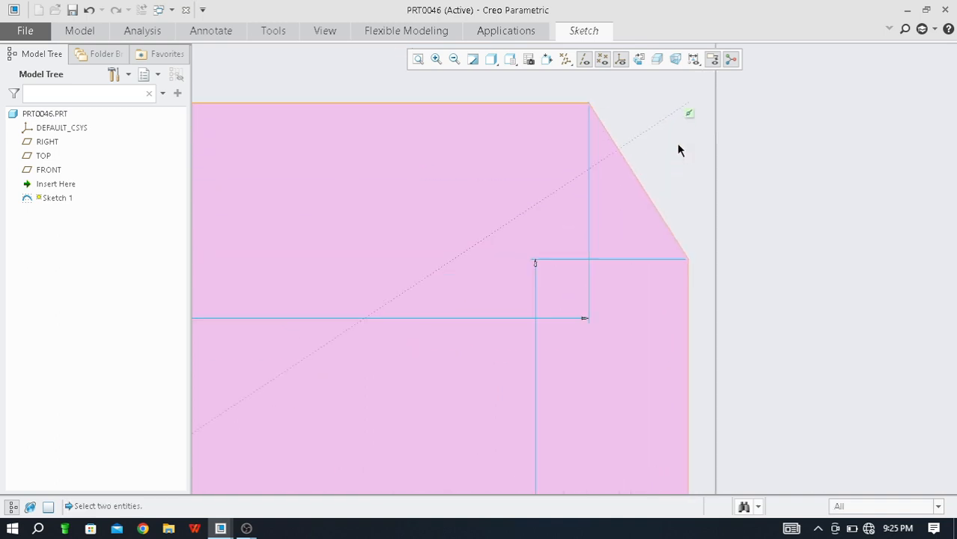
pyautogui.scroll(-2, 644, 176)
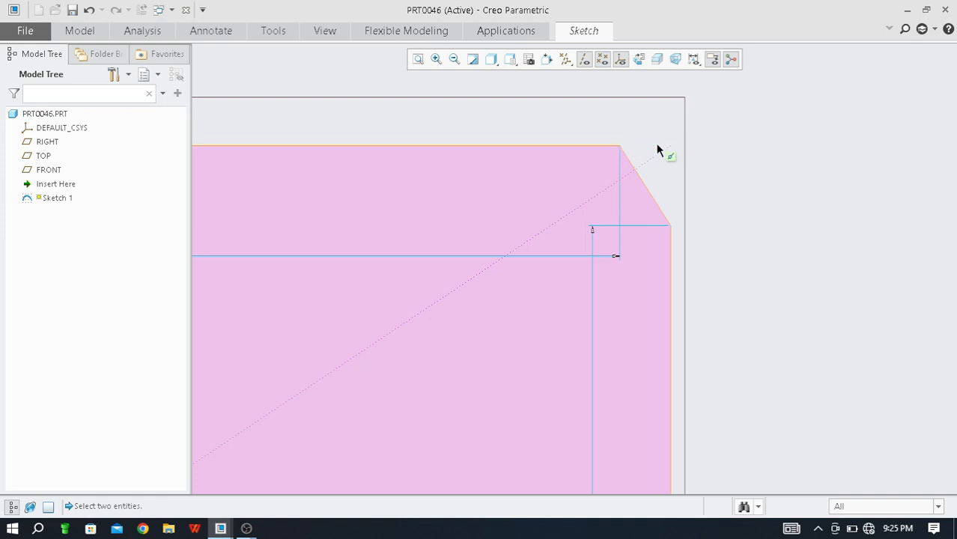
pyautogui.scroll(3, 693, 169)
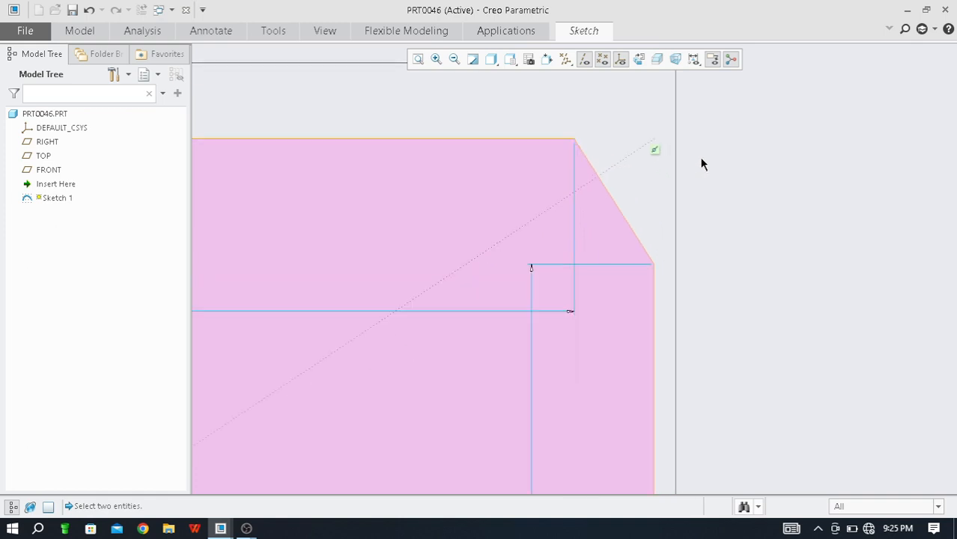
pyautogui.scroll(-4, 703, 156)
pyautogui.scroll(-5, 734, 171)
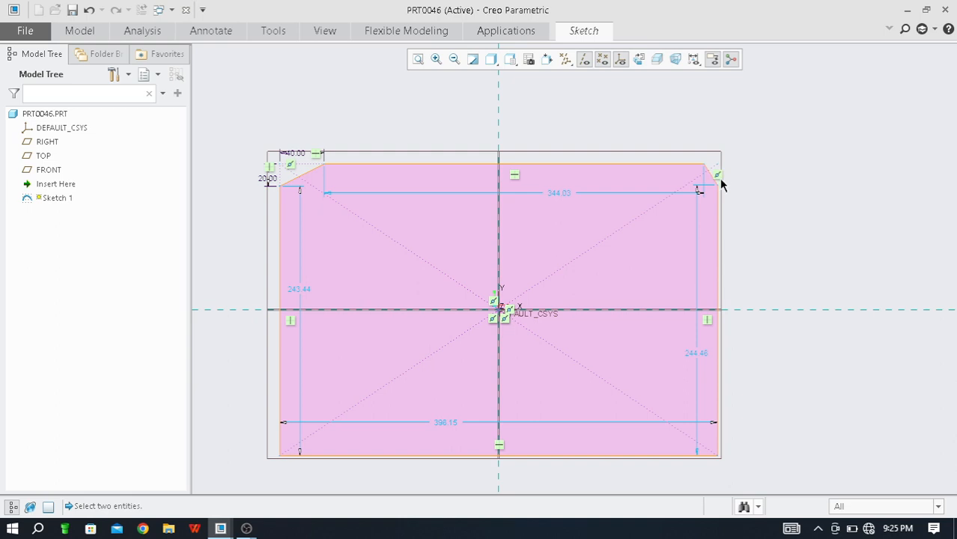
pyautogui.click(581, 32)
pyautogui.click(465, 69)
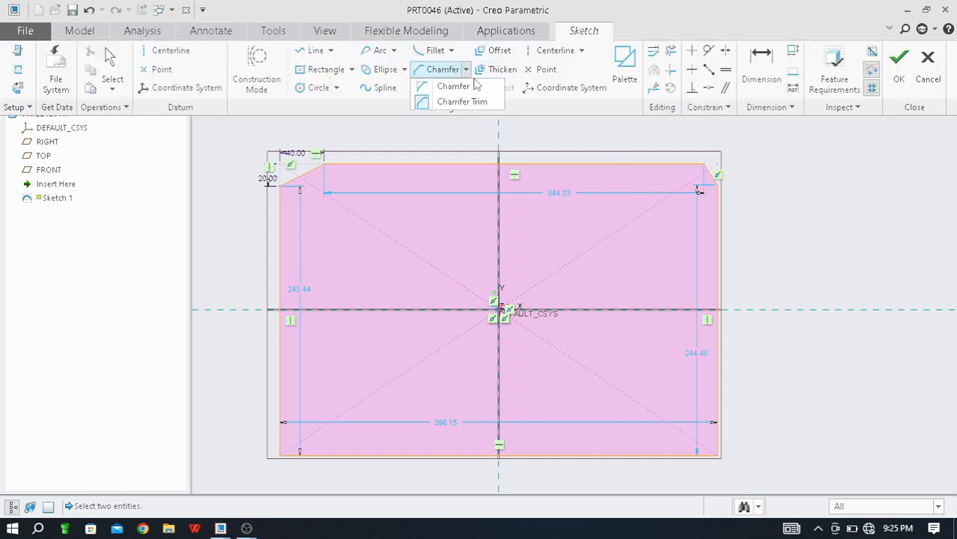
pyautogui.click(778, 154)
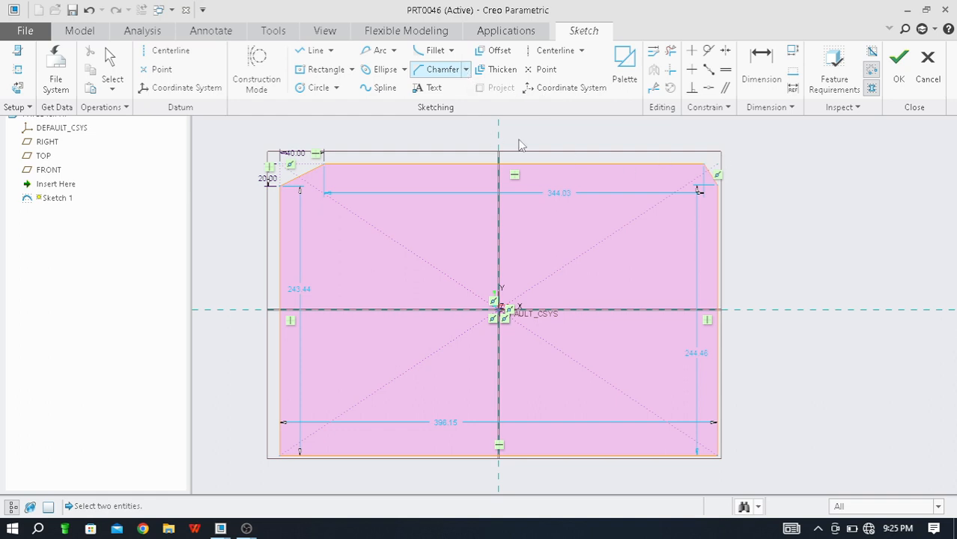
pyautogui.click(467, 70)
pyautogui.click(558, 140)
pyautogui.click(247, 529)
pyautogui.click(314, 464)
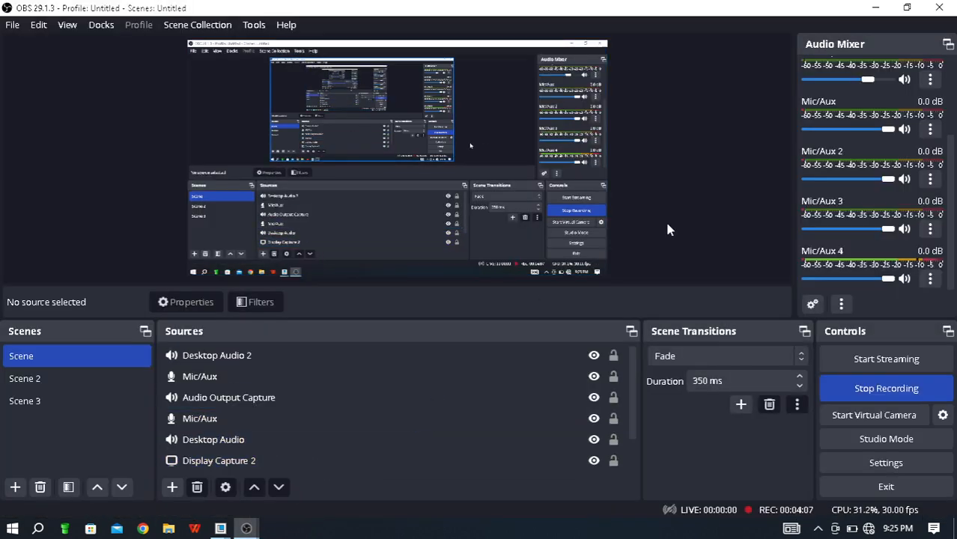